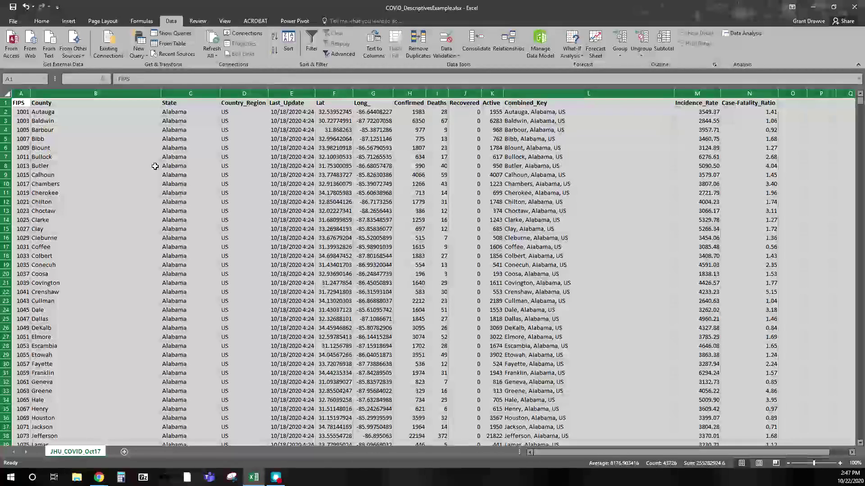
Check the available Data Analysis tools, including Descriptive Statistics, and dismiss the list.
click(743, 36)
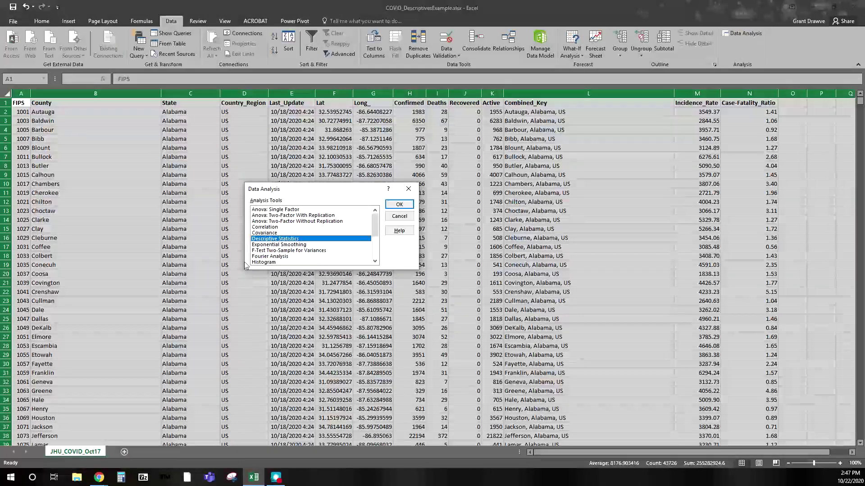
click(408, 188)
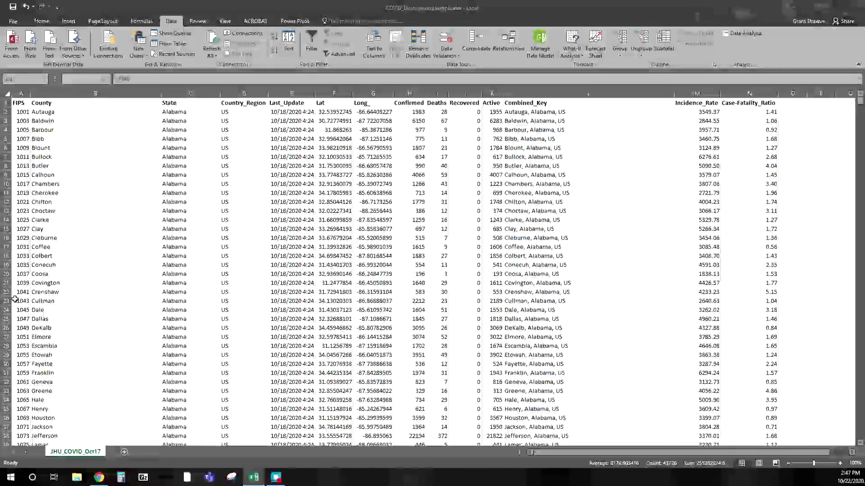
Switch to Chrome and review the daily reports' field descriptions on the CSSE COVID-19 GitHub page.
key(super+d)
key(super+d)
key(alt+Tab)
double_click(316, 45)
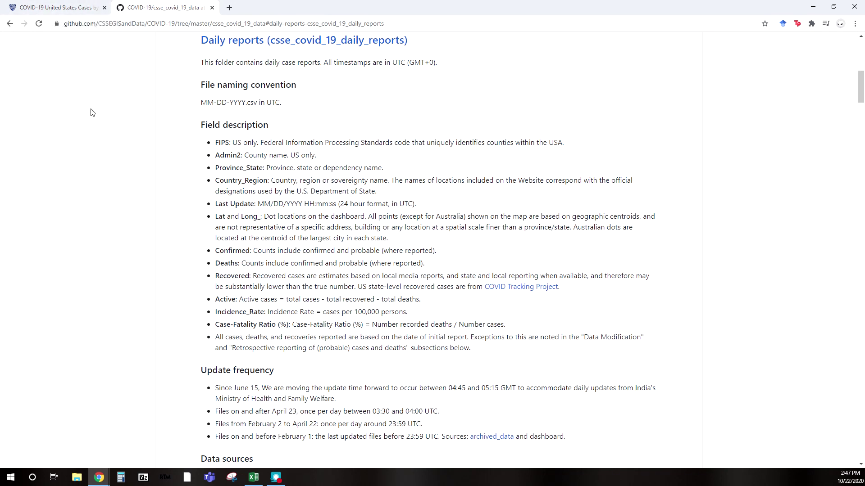
Examine the Johns Hopkins map of COVID-19 cases by county across the contiguous United States, and return to the Excel workbook.
key(ctrl+Tab)
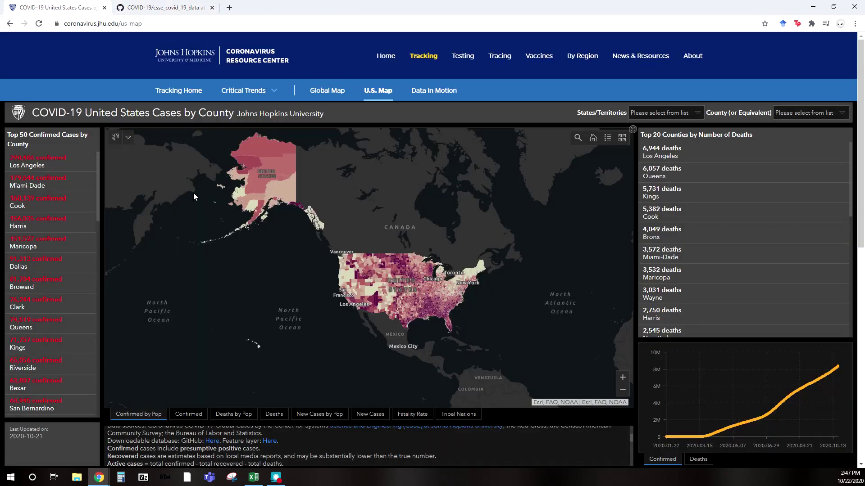
scroll(391, 283, up, 1)
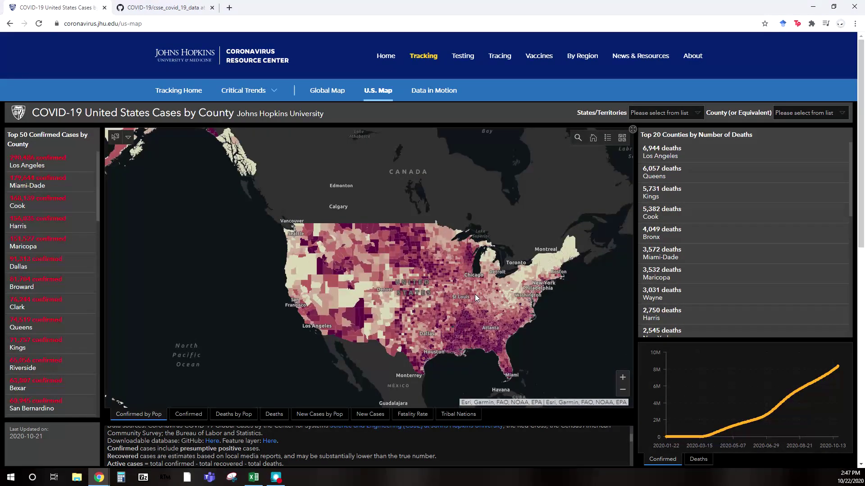
drag(475, 294, 431, 285)
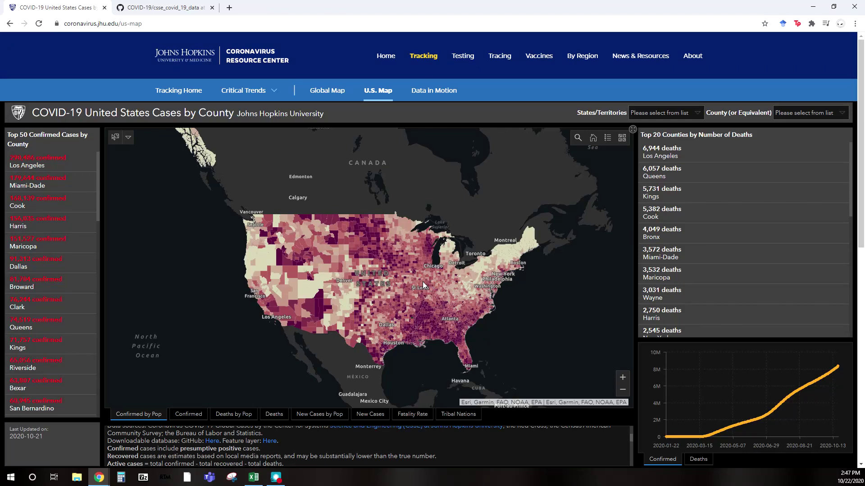
scroll(423, 282, up, 1)
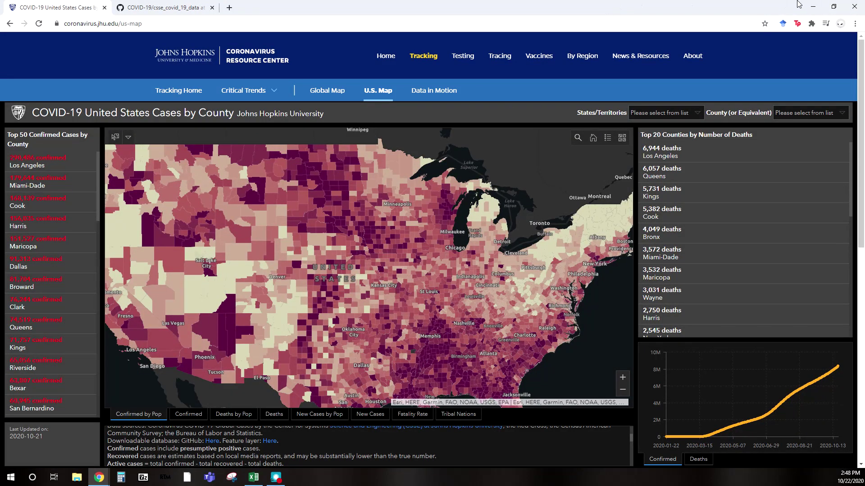
click(810, 9)
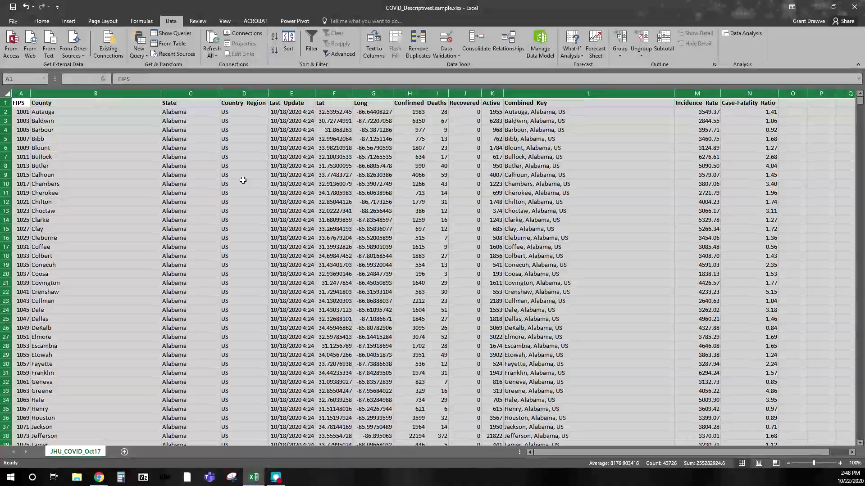
Look through the county rows of the JHU_COVID_Oct17 sheet, following the FIPS codes from state to state.
click(88, 167)
click(22, 112)
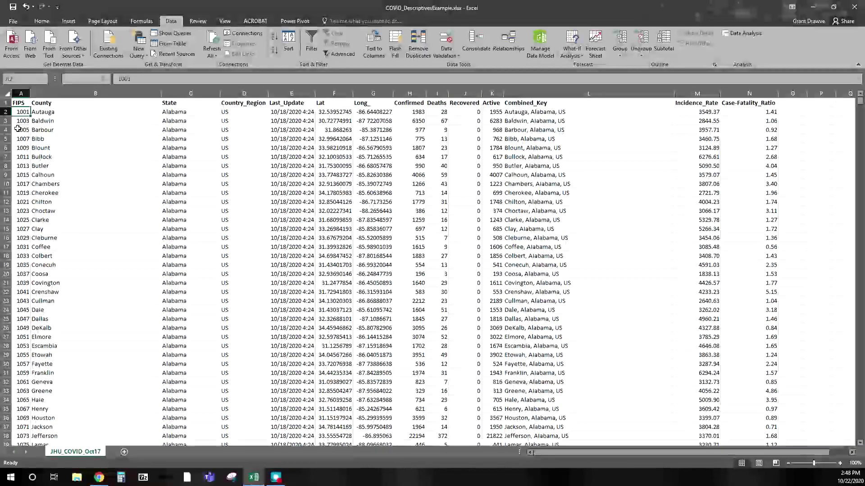
scroll(26, 320, down, 7)
scroll(25, 321, down, 20)
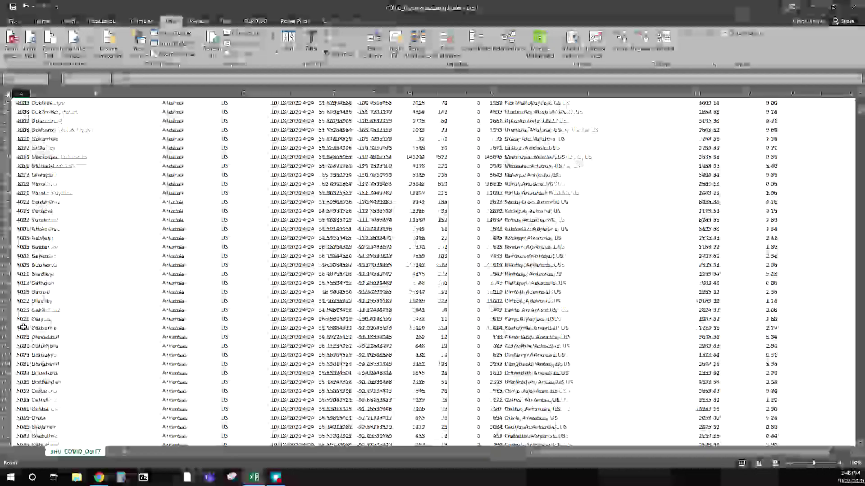
scroll(23, 328, up, 20)
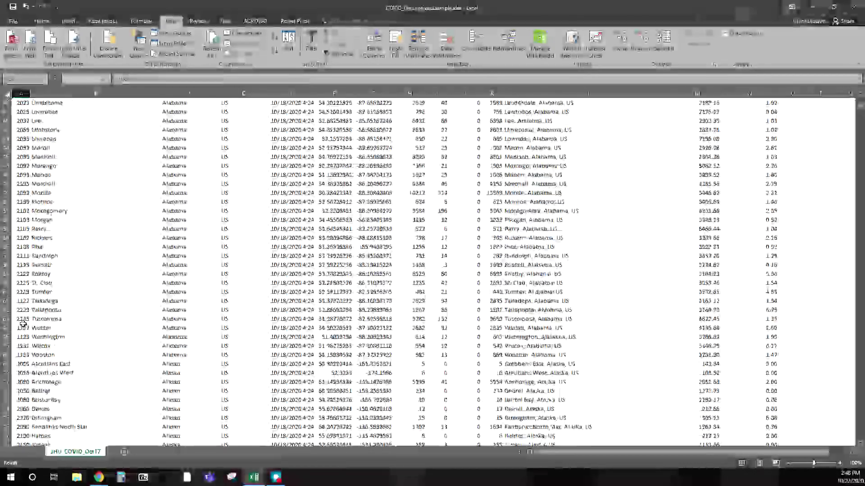
scroll(23, 324, up, 6)
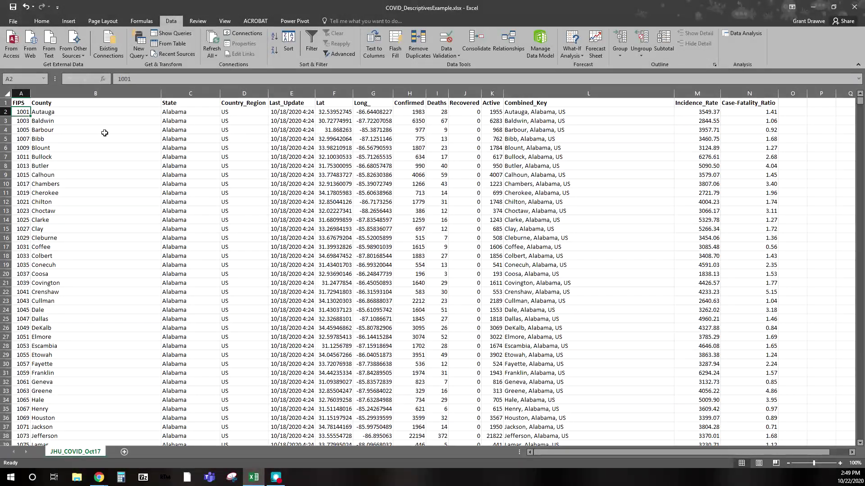
Examine the State, Country_Region, Long_, Confirmed, Deaths, Recovered and Active columns of the dataset.
click(173, 111)
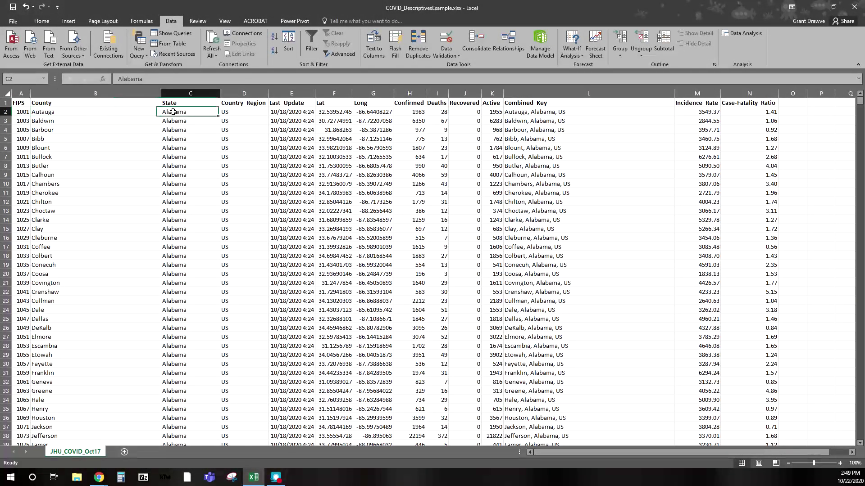
click(250, 119)
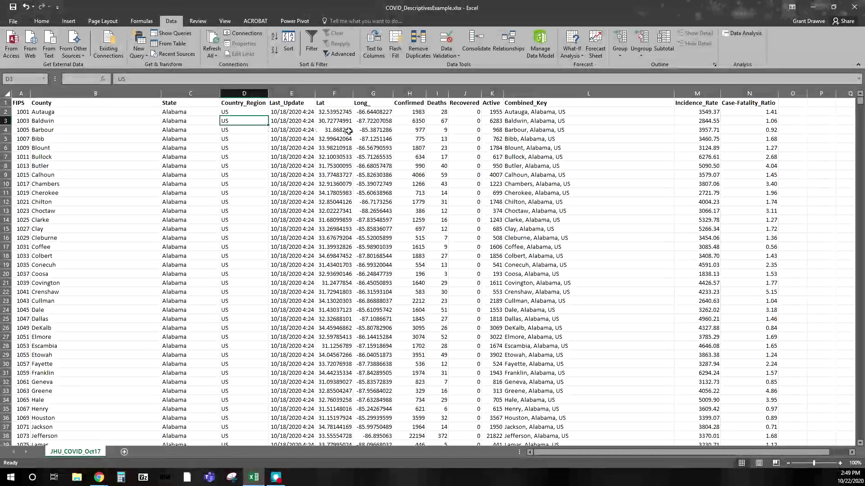
click(367, 130)
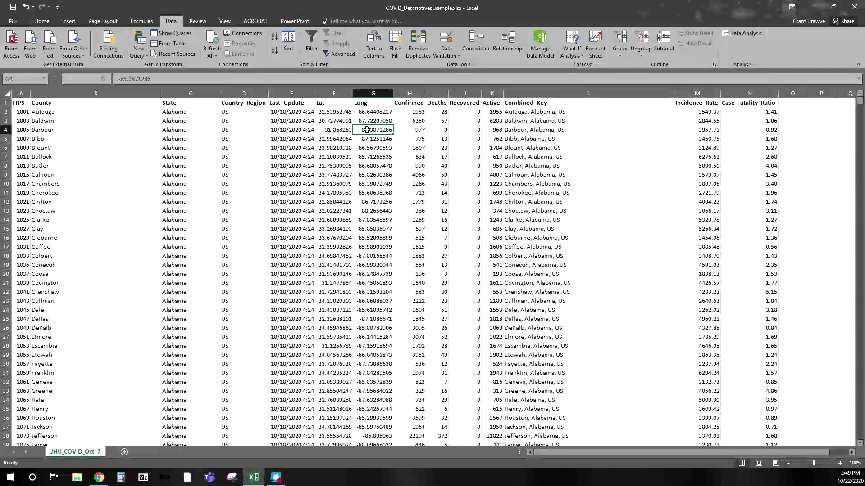
click(411, 121)
click(439, 120)
click(462, 121)
click(491, 121)
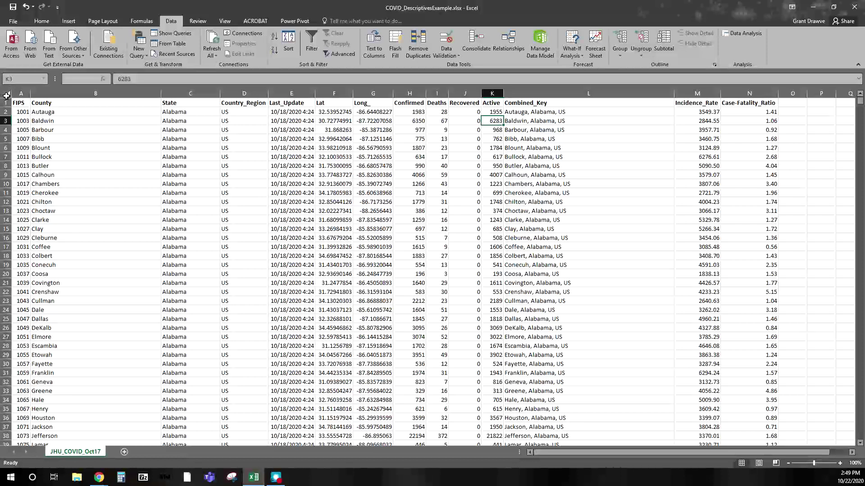
Select the whole JHU_COVID_Oct17 worksheet and launch 3D Maps with its data.
click(7, 95)
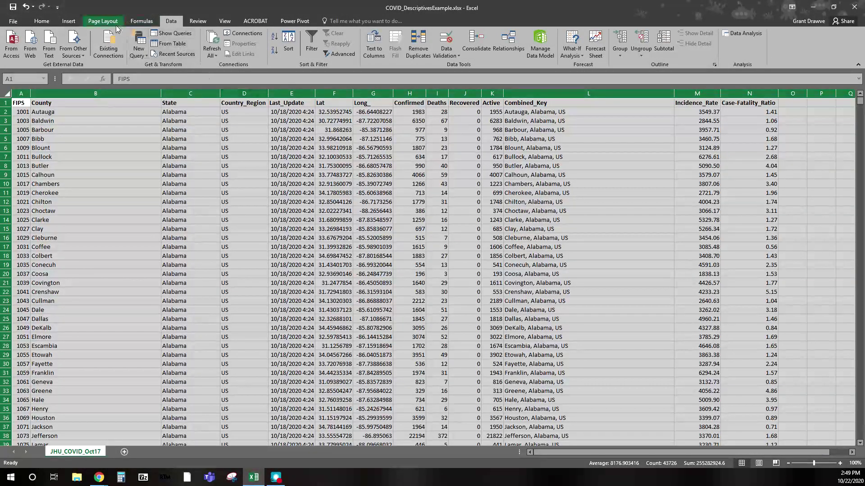
click(67, 22)
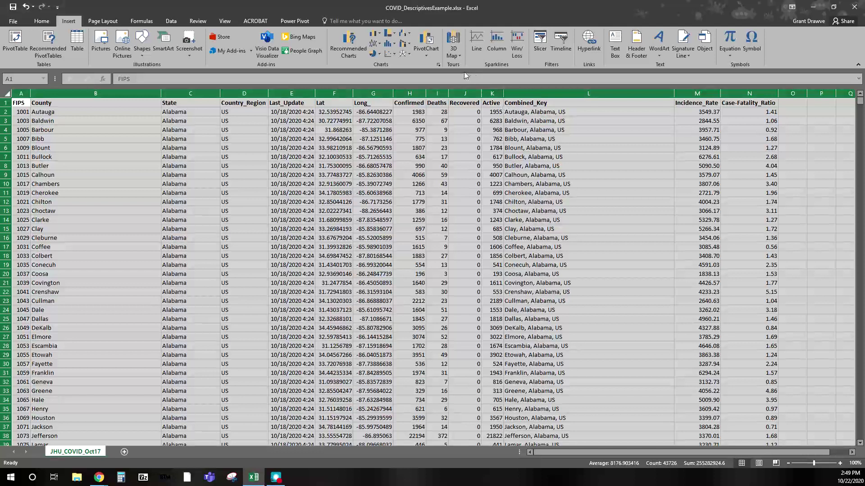
click(453, 58)
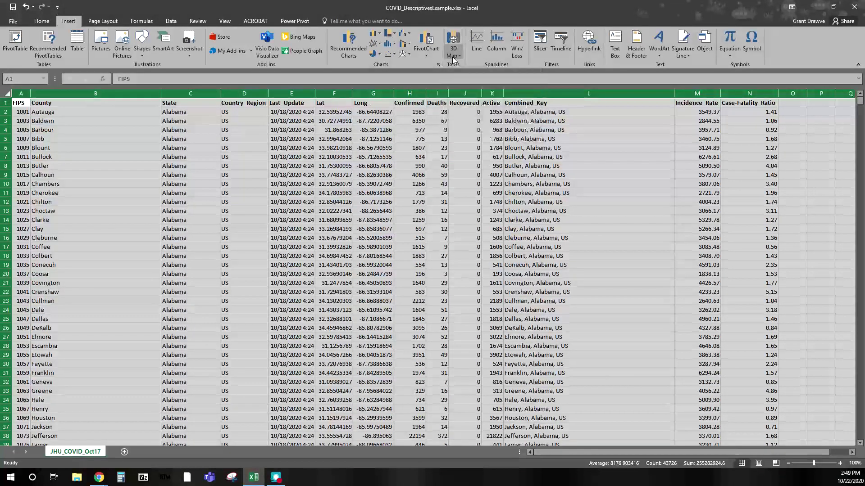
click(471, 67)
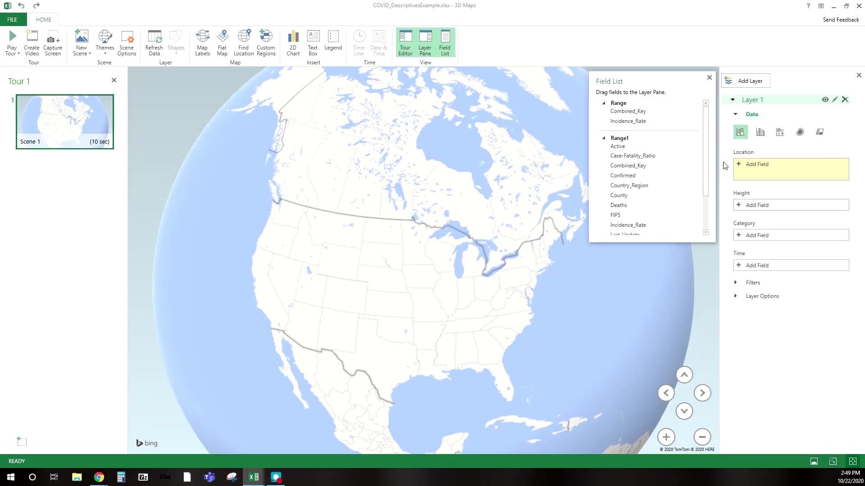
Set Layer 1's location fields to Lat as Latitude and Long_ as Longitude.
click(749, 169)
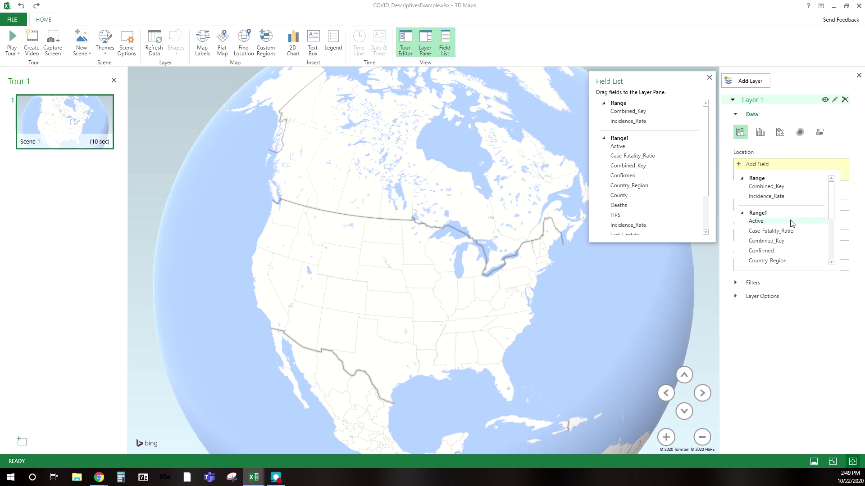
scroll(833, 202, down, 5)
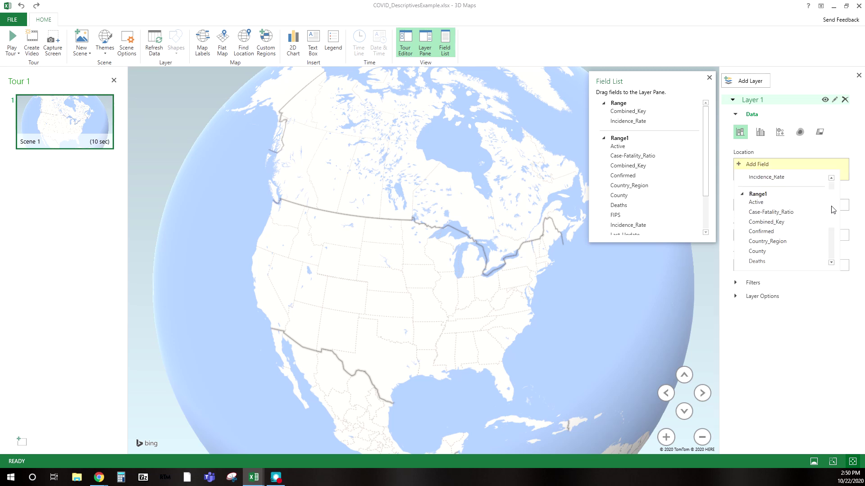
click(770, 229)
click(760, 176)
scroll(780, 255, down, 5)
click(779, 254)
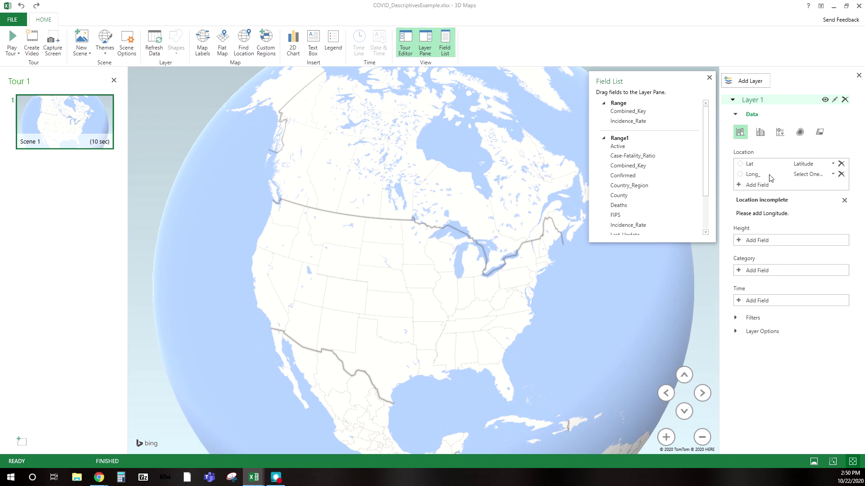
click(806, 176)
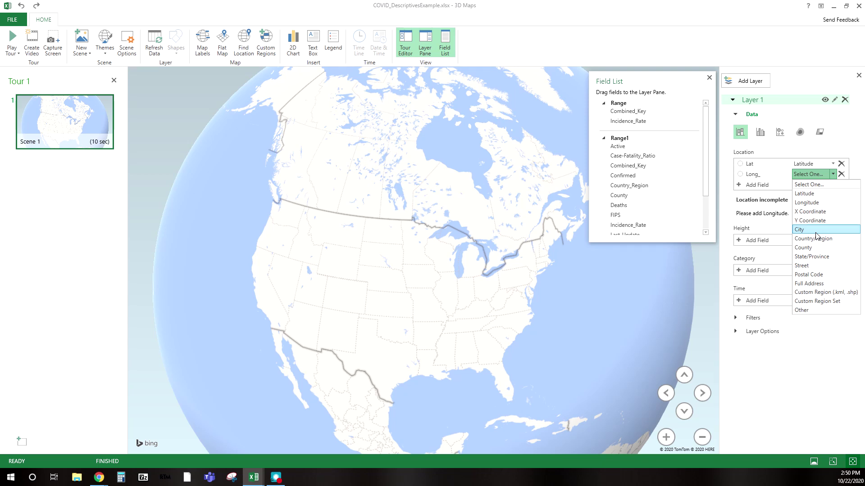
click(806, 203)
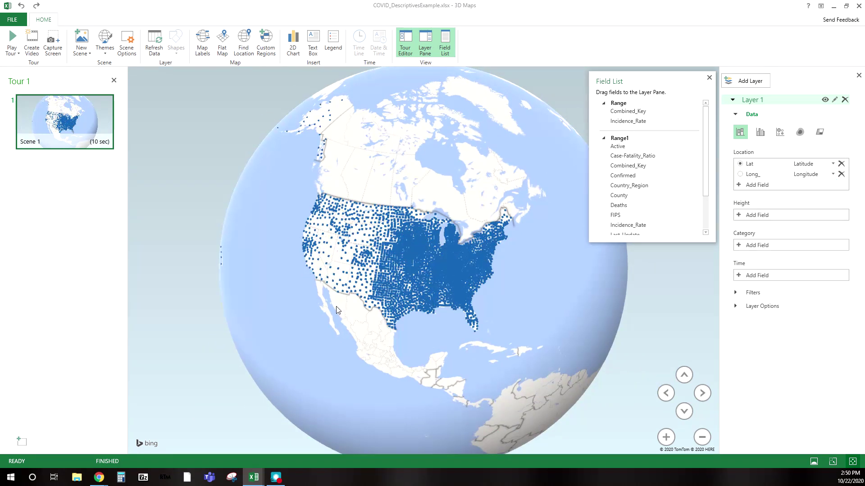
Inspect the plotted county points across the United States and change Layer 1's visualization to a heat map.
drag(335, 307, 455, 315)
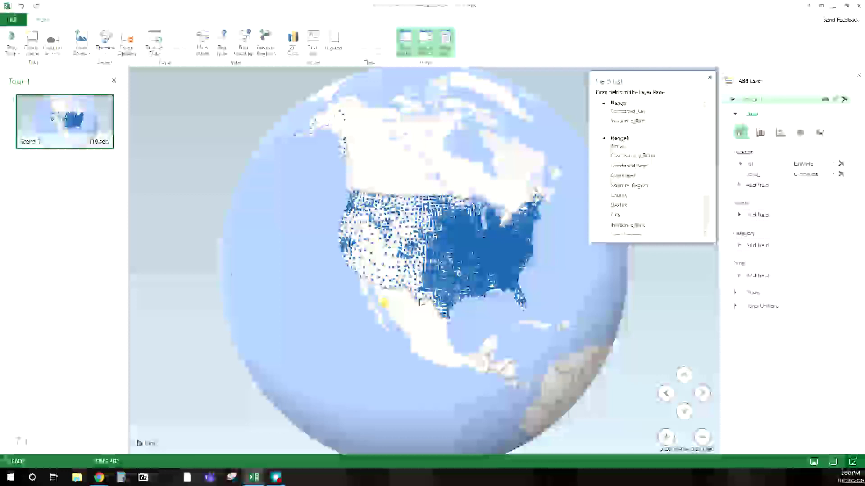
scroll(467, 269, up, 5)
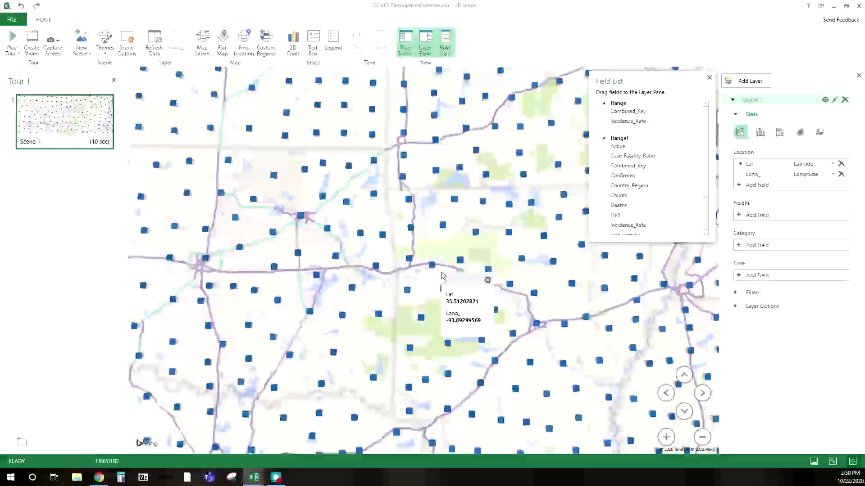
scroll(440, 275, down, 5)
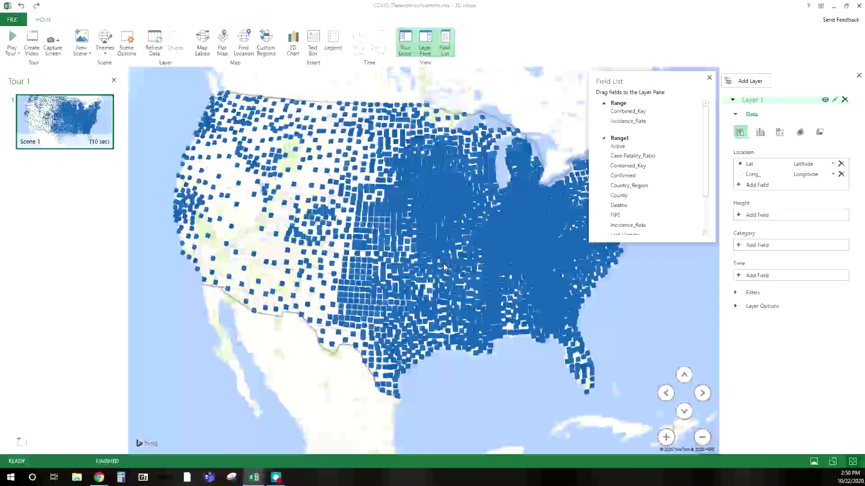
scroll(431, 257, down, 3)
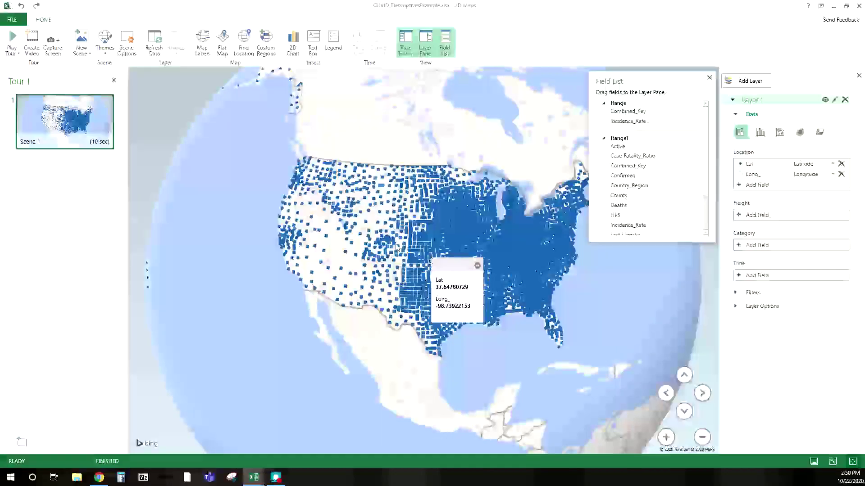
drag(314, 300, 307, 271)
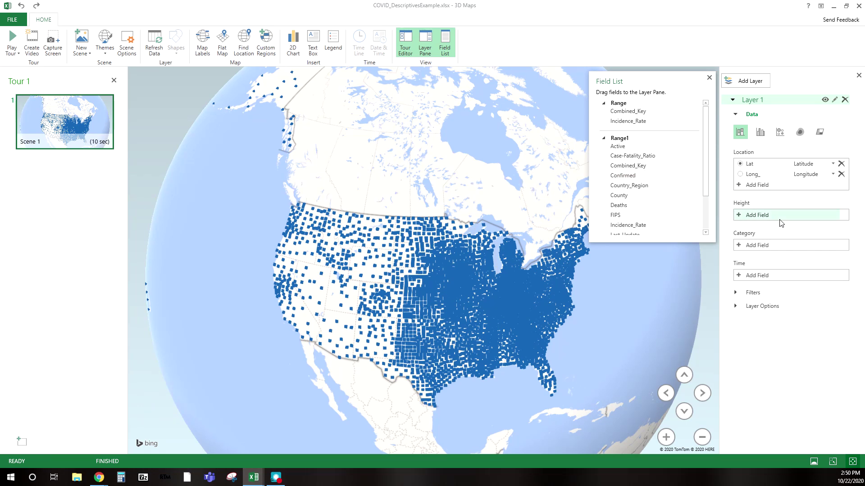
click(800, 132)
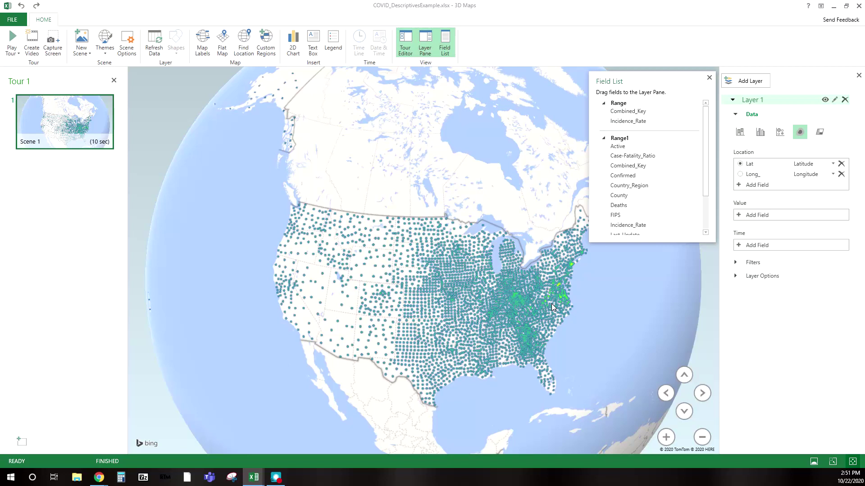
drag(568, 293, 529, 304)
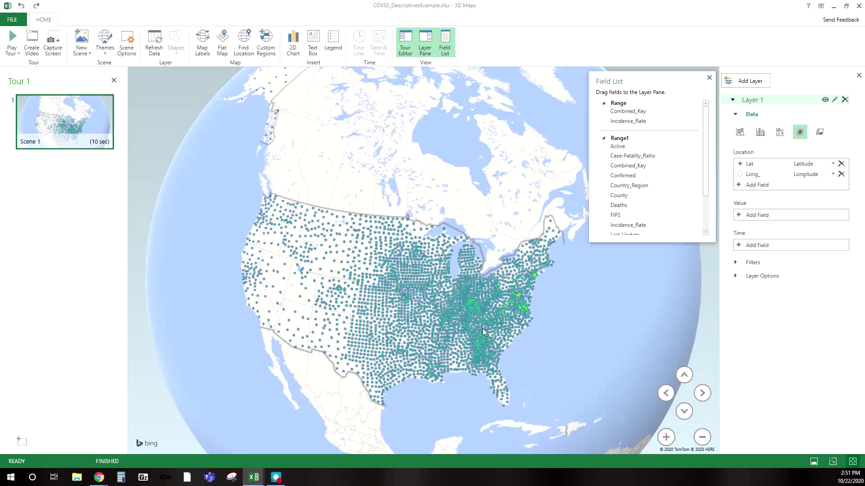
drag(378, 317, 408, 326)
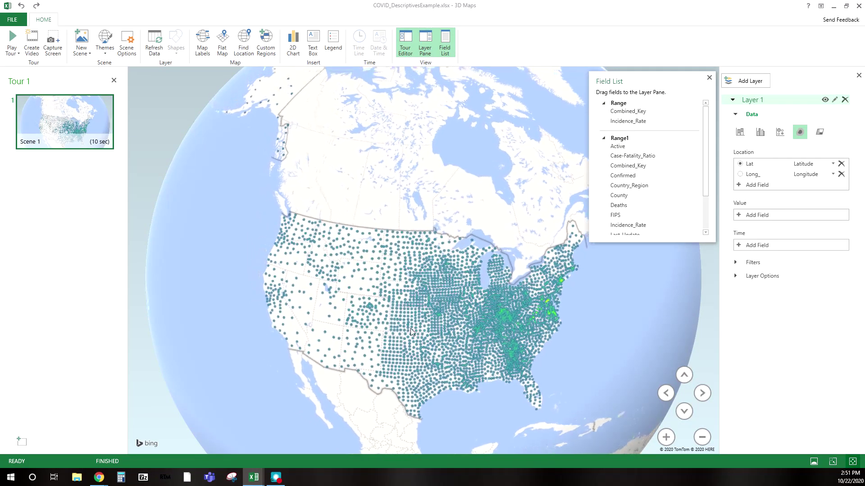
Set Layer 1's heat map value to the Case-Fatality_Ratio field.
click(771, 215)
scroll(770, 250, down, 2)
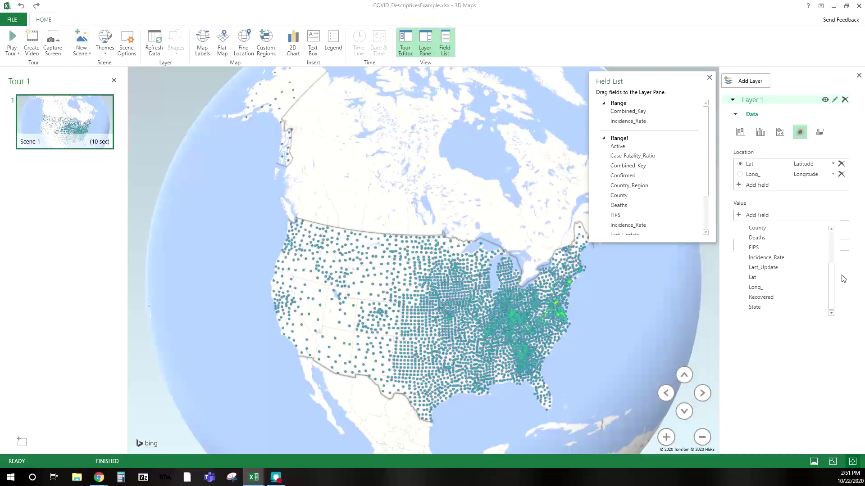
scroll(801, 282, up, 1)
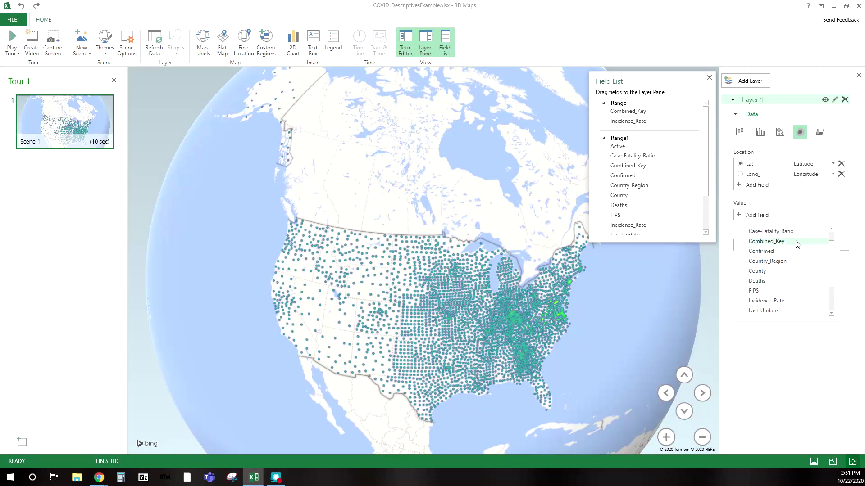
click(781, 231)
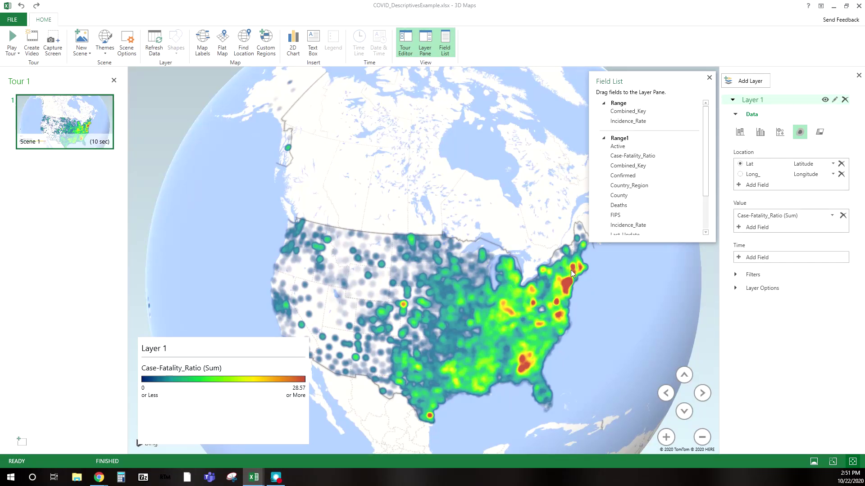
Turn on map labels for the case-fatality heat map around the New York and Pennsylvania area.
scroll(564, 285, up, 5)
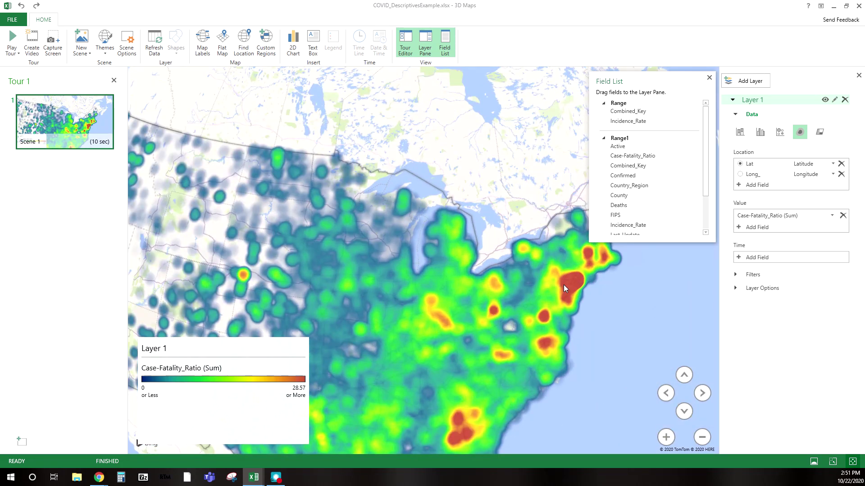
scroll(593, 305, up, 3)
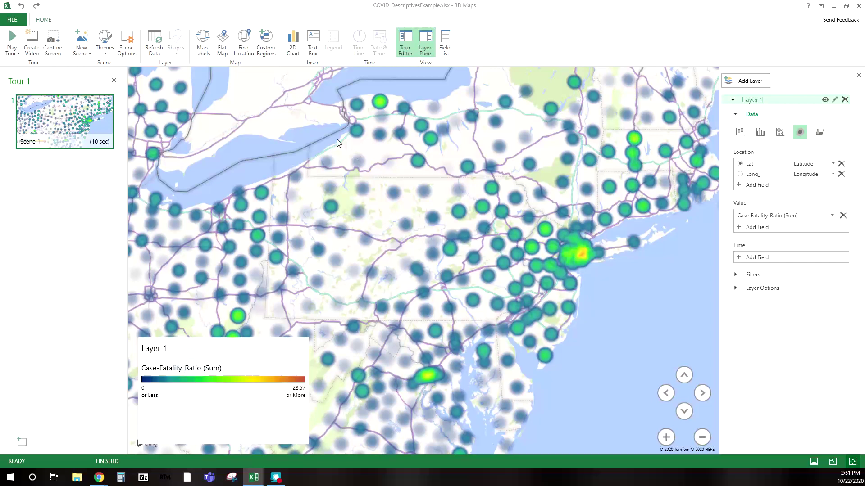
click(201, 45)
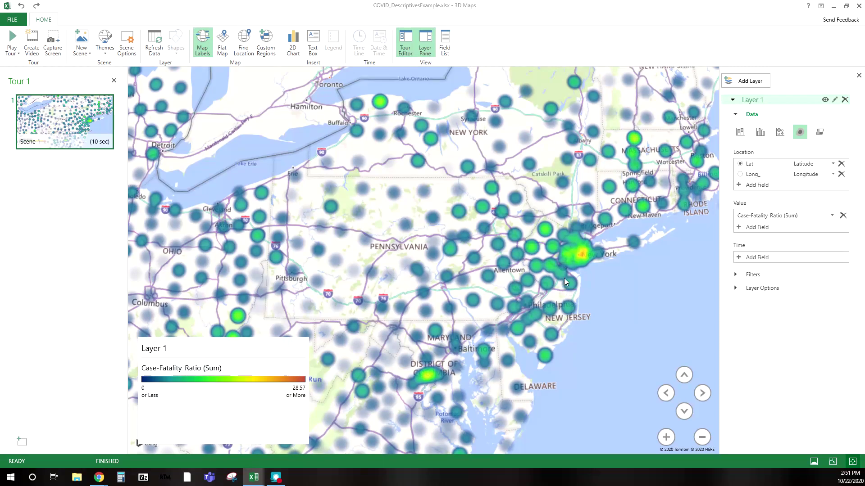
Examine the case-fatality heat map across the United States, looking closely at the counties in Georgia and Alabama.
scroll(565, 258, down, 3)
scroll(565, 258, down, 3)
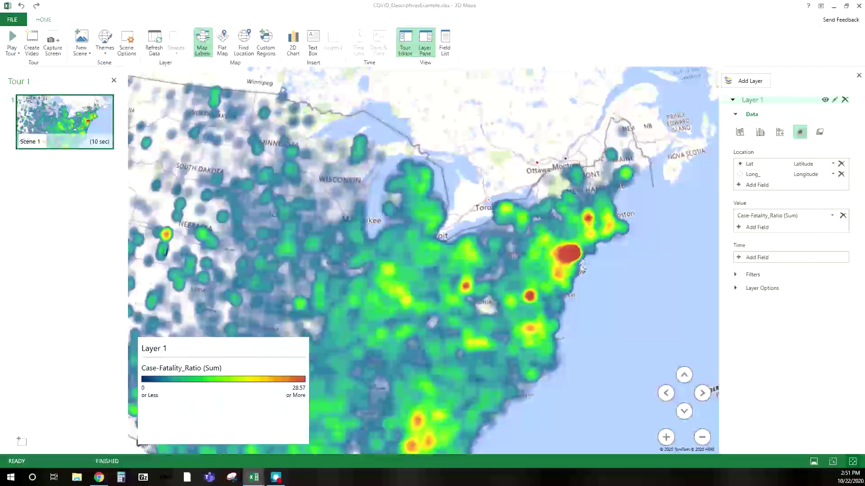
scroll(580, 261, down, 5)
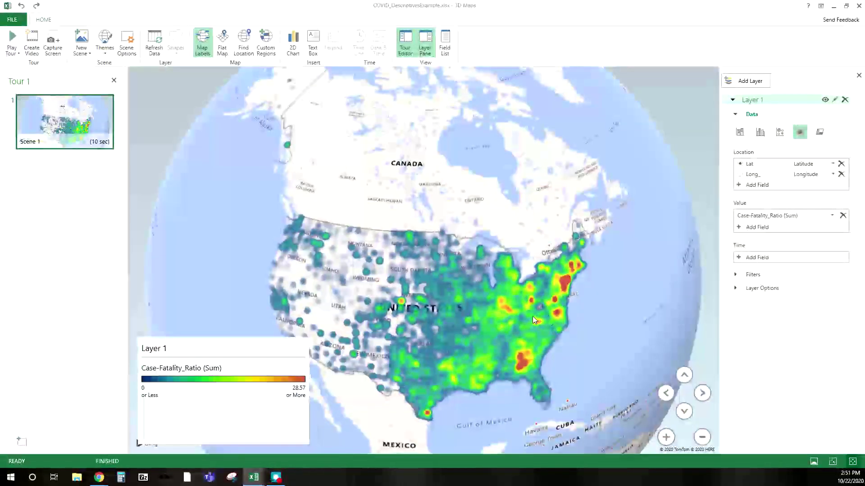
scroll(518, 344, up, 5)
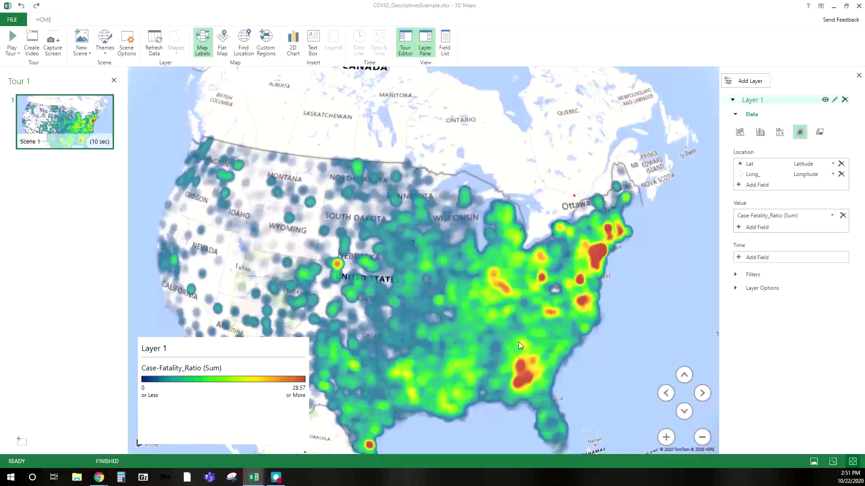
scroll(520, 390, up, 5)
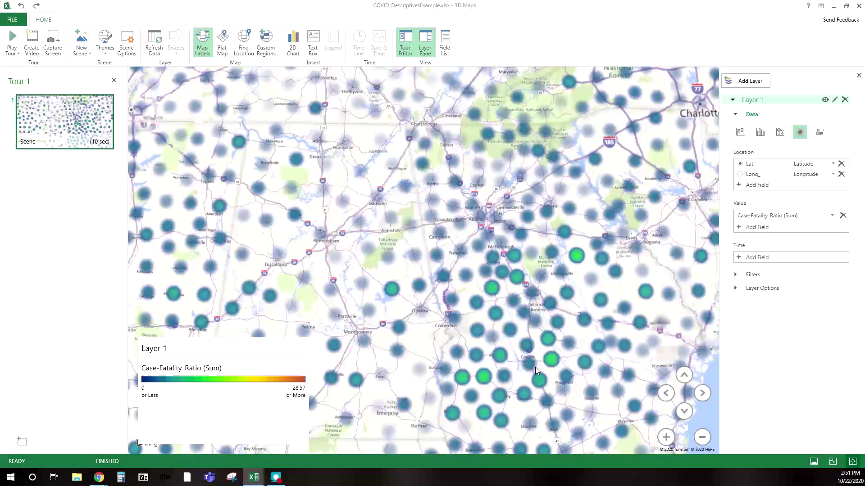
scroll(535, 367, down, 5)
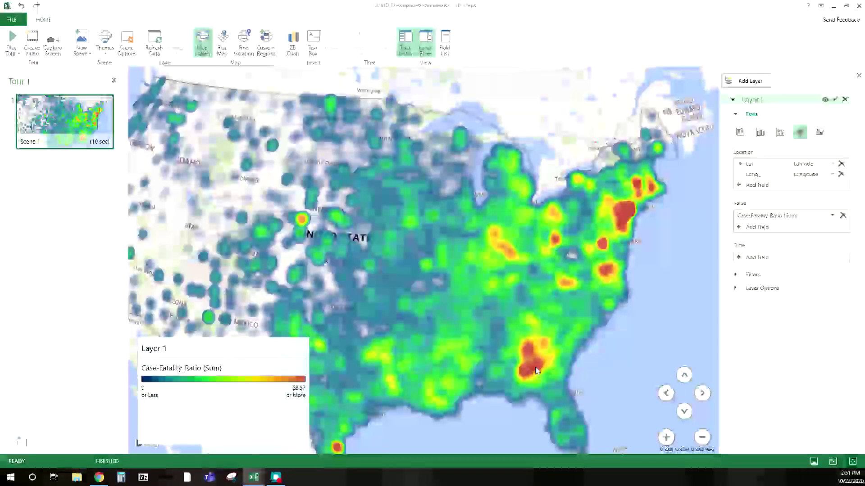
drag(485, 355, 504, 316)
scroll(501, 305, down, 4)
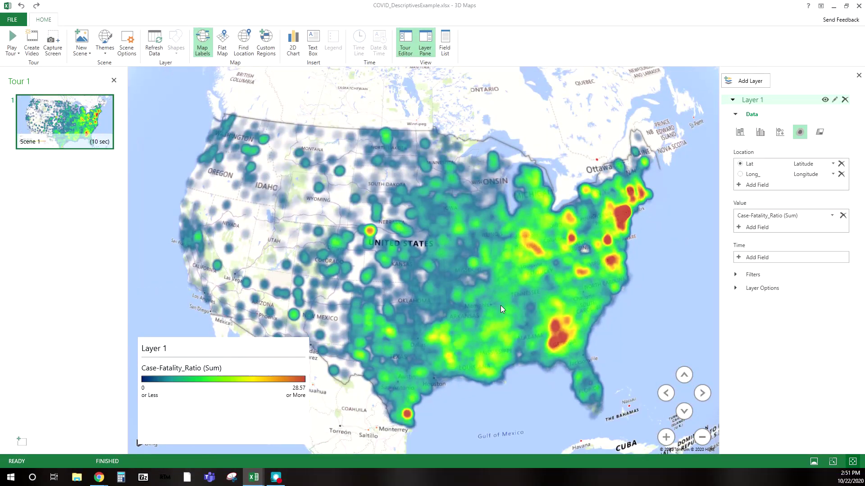
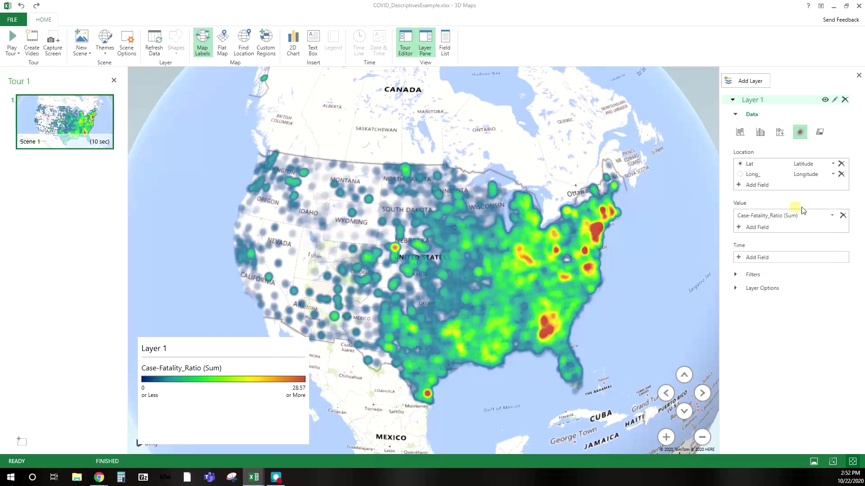
Replace Layer 1's Case-Fatality_Ratio value with the Incidence_Rate field.
click(842, 215)
click(816, 217)
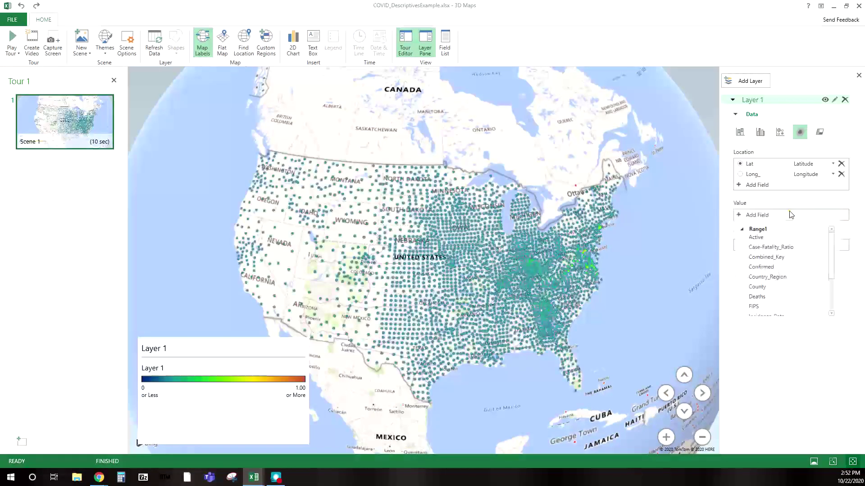
scroll(781, 268, down, 2)
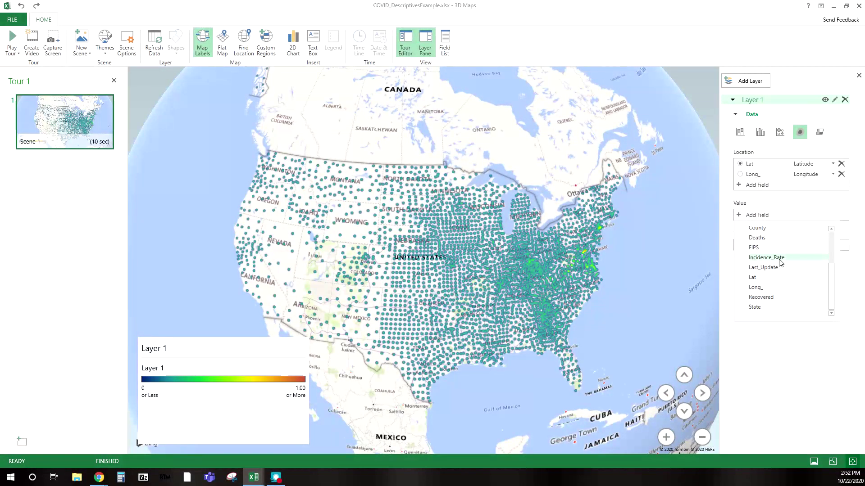
click(780, 260)
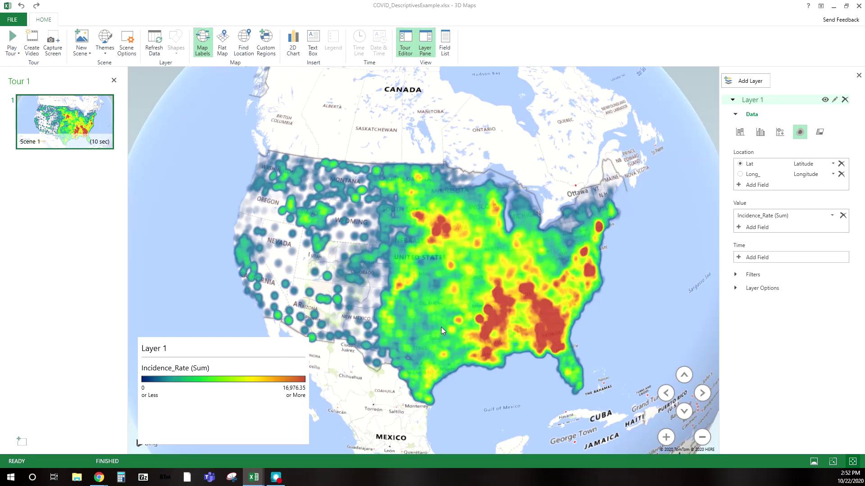
Examine the incidence-rate heat map across the United States, looking closely at the Southeast and the upper Midwest.
scroll(466, 307, up, 2)
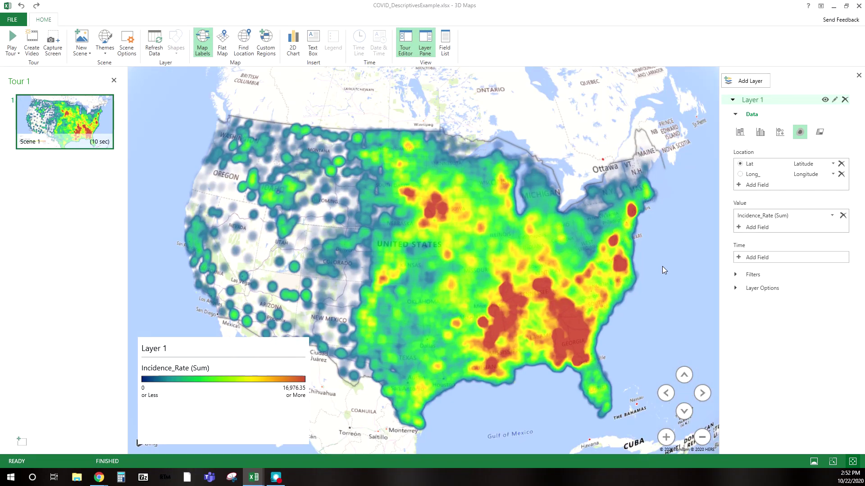
drag(672, 303, 586, 304)
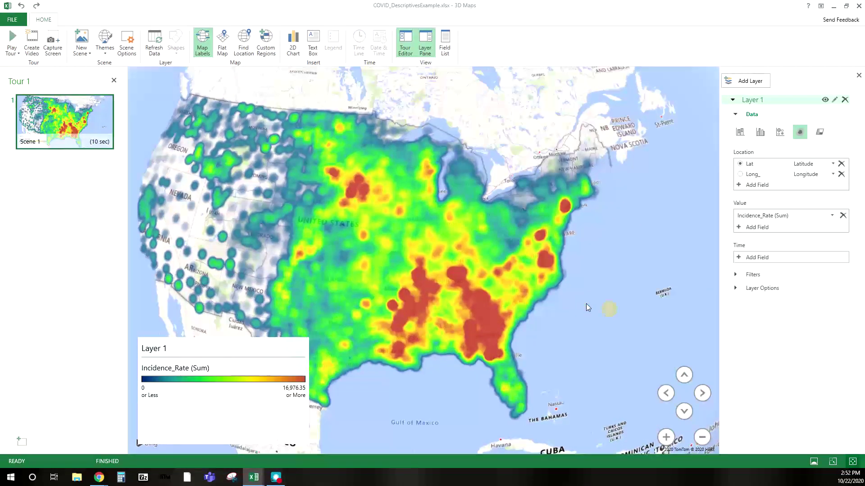
scroll(417, 317, up, 4)
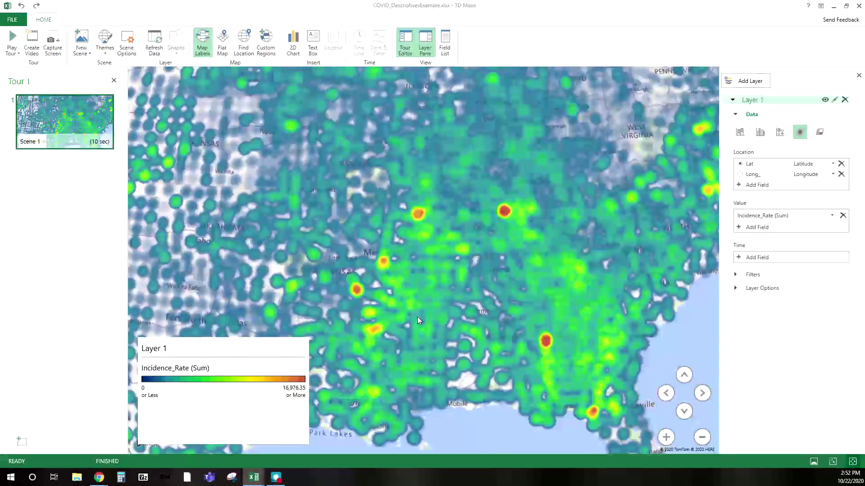
scroll(417, 318, down, 4)
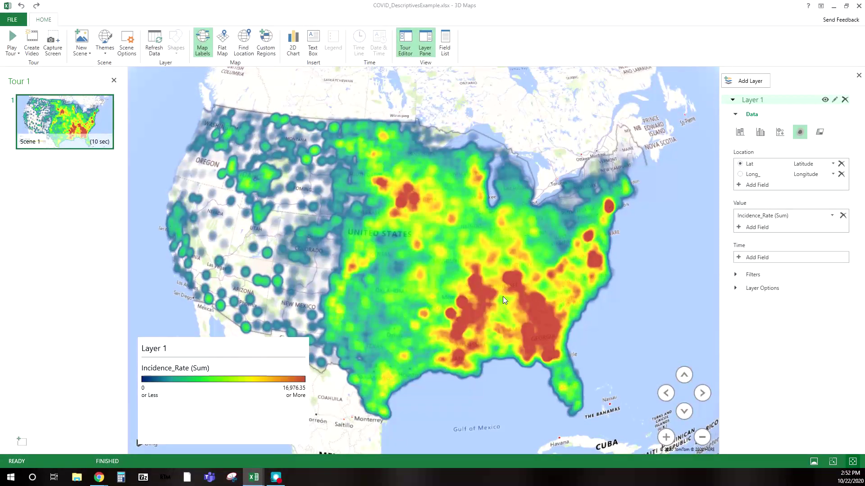
scroll(503, 201, up, 3)
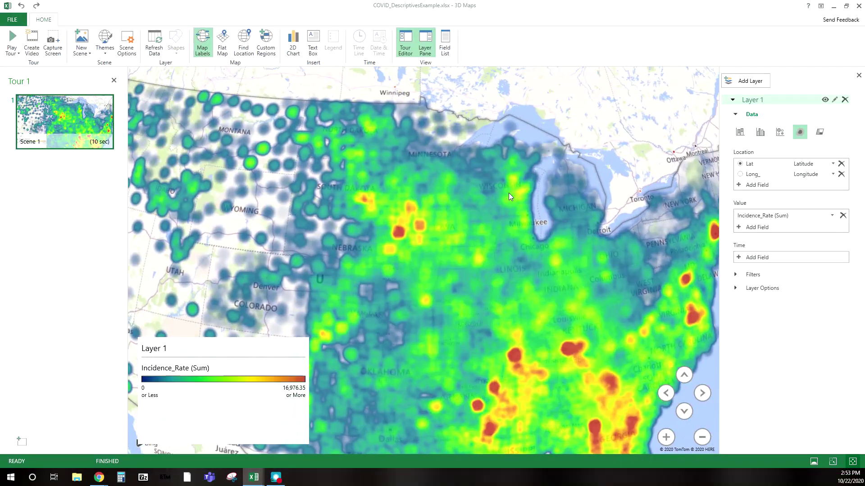
scroll(509, 193, down, 3)
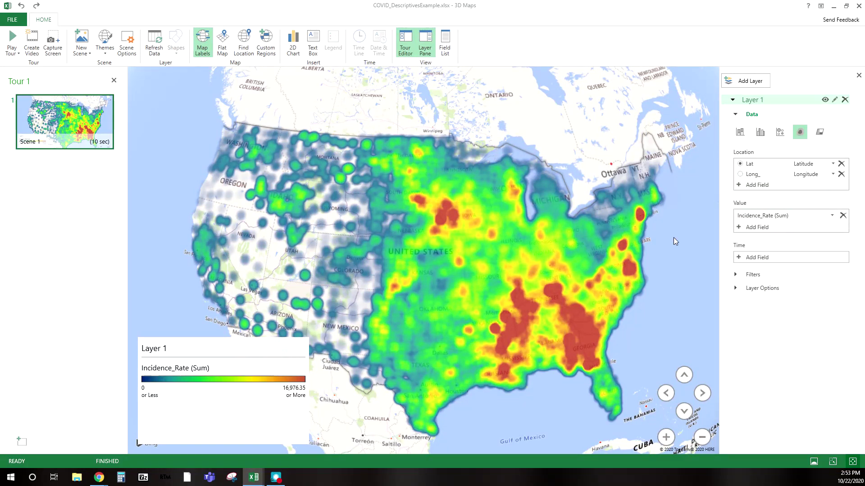
drag(653, 323, 671, 302)
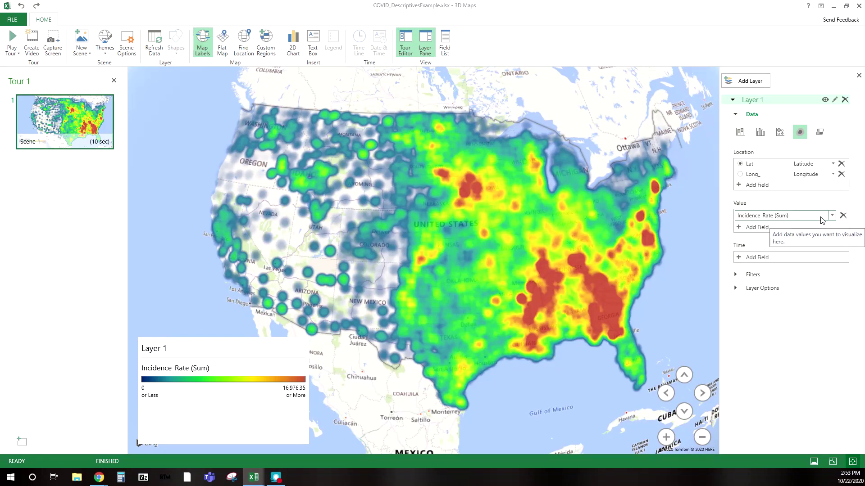
Switch Layer 1's heat map value from Incidence_Rate back to Case-Fatality_Ratio.
click(843, 215)
click(804, 216)
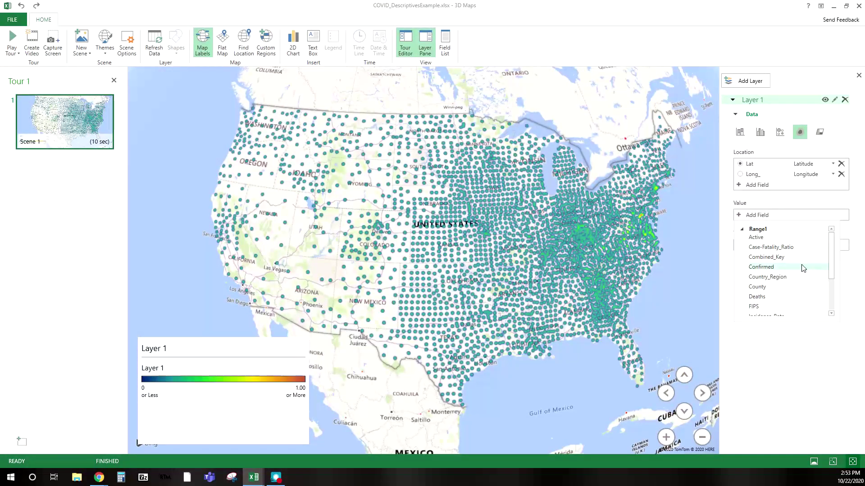
click(775, 247)
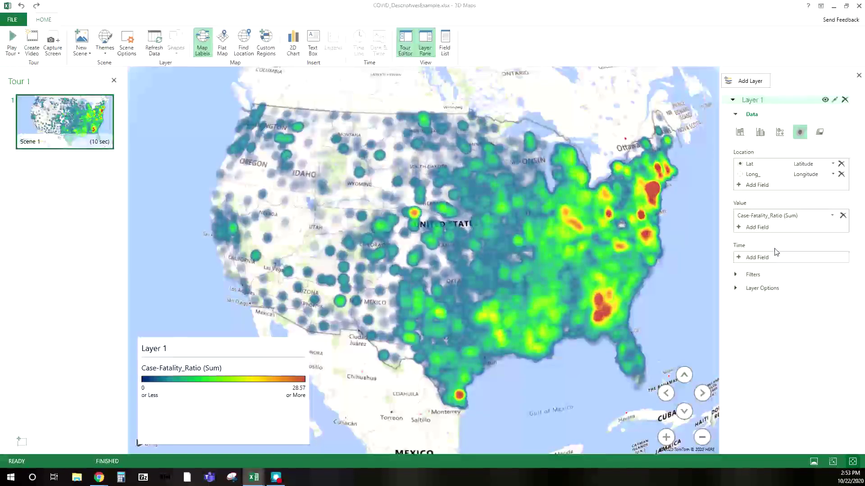